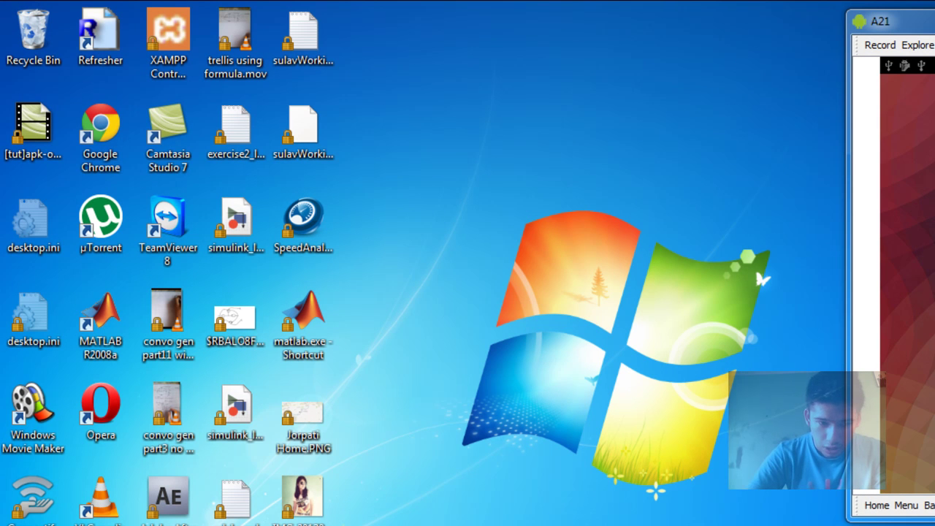
Step: Launch Chrome and copy the bit.ly/17QGqtq link from the Notepad note
double_click(89, 133)
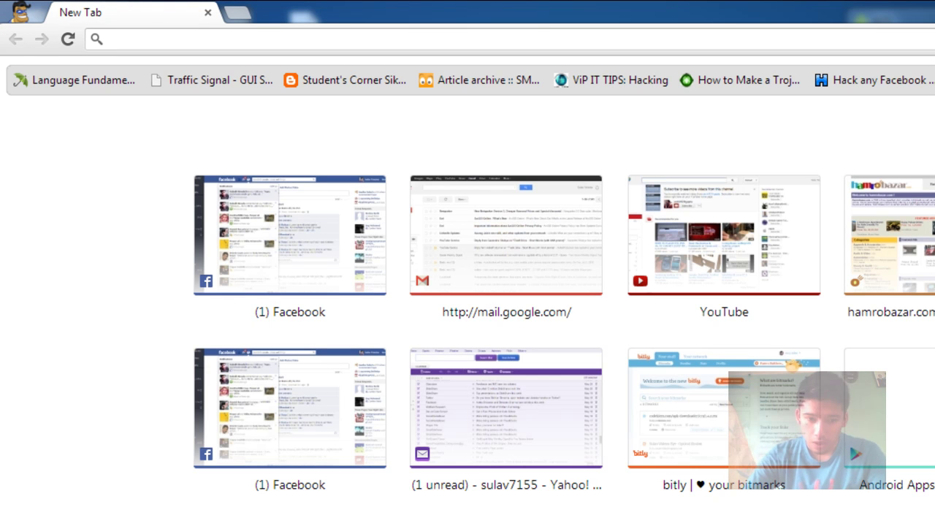
key("alt+Tab")
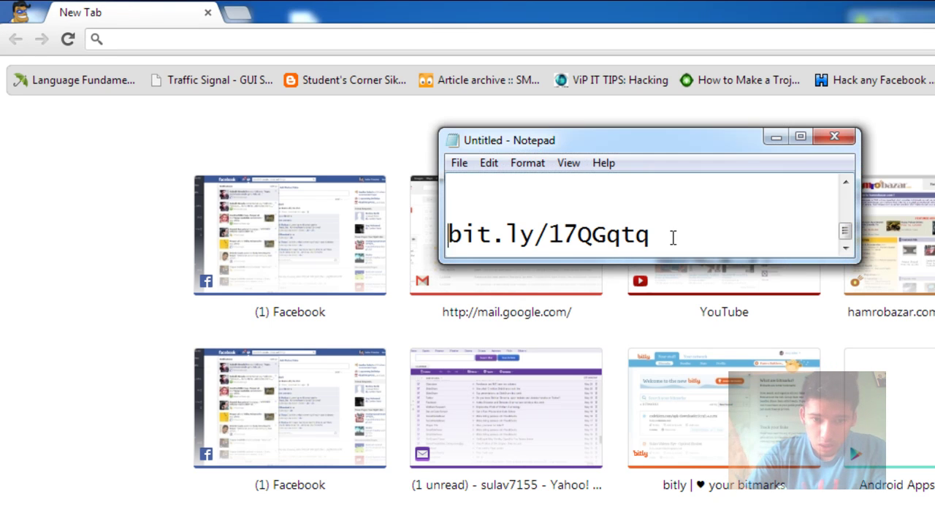
left_click_drag(673, 237, 341, 229)
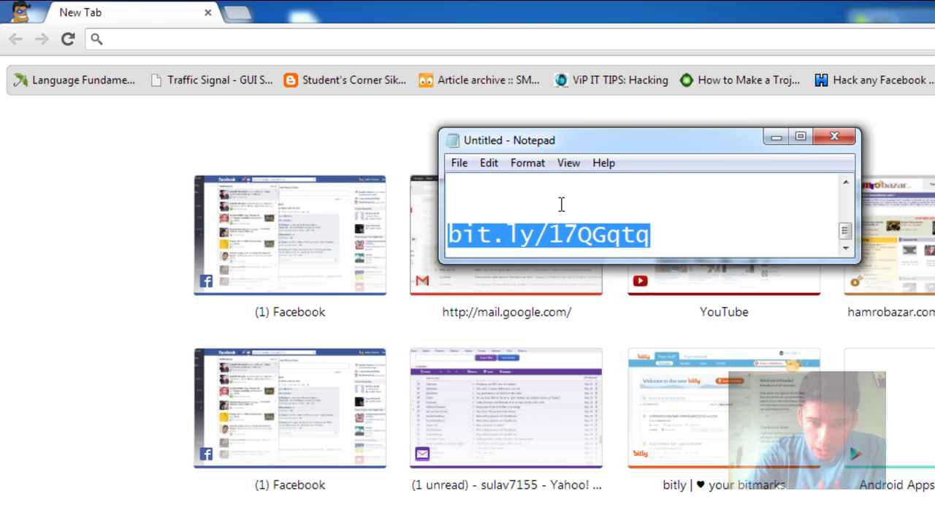
left_click(682, 234)
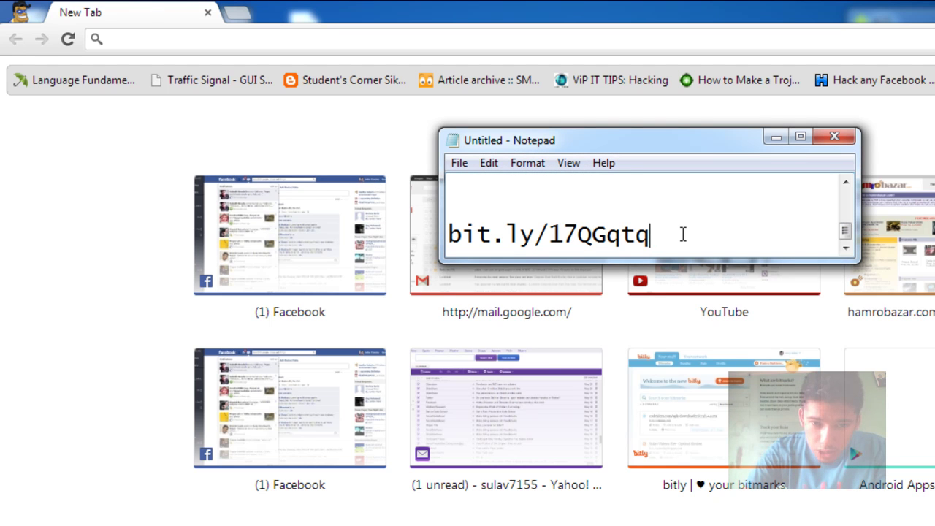
left_click_drag(683, 233, 386, 222)
key("ctrl+c")
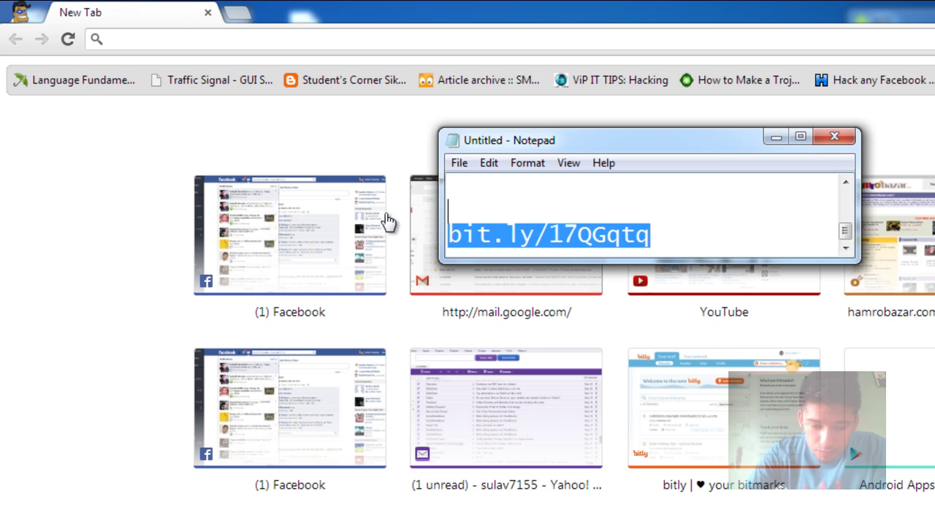
Step: Load bit.ly/17QGqtq in Chrome, which warns that extensions can't be added from this site
left_click(478, 40)
key("ctrl+v")
key("Return")
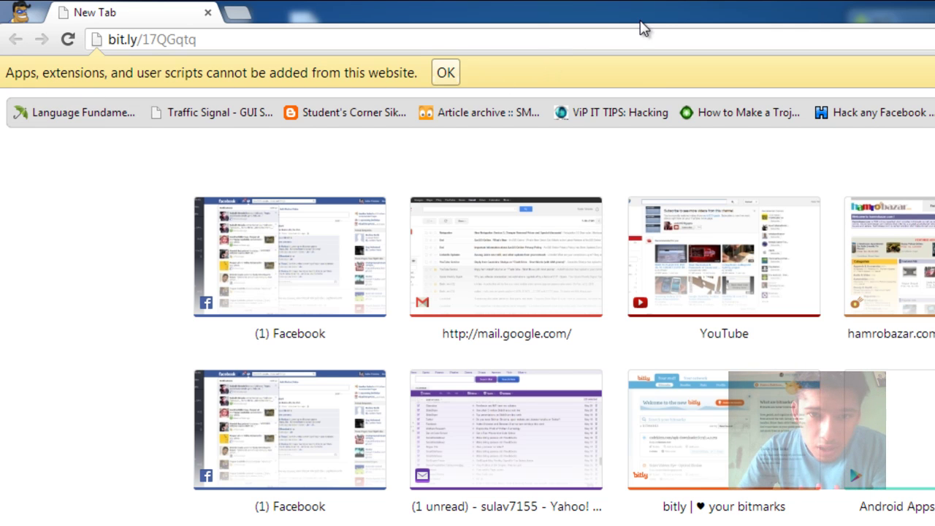
Step: Close Chrome and make the Notepad window holding the link shorter
left_click(651, 38)
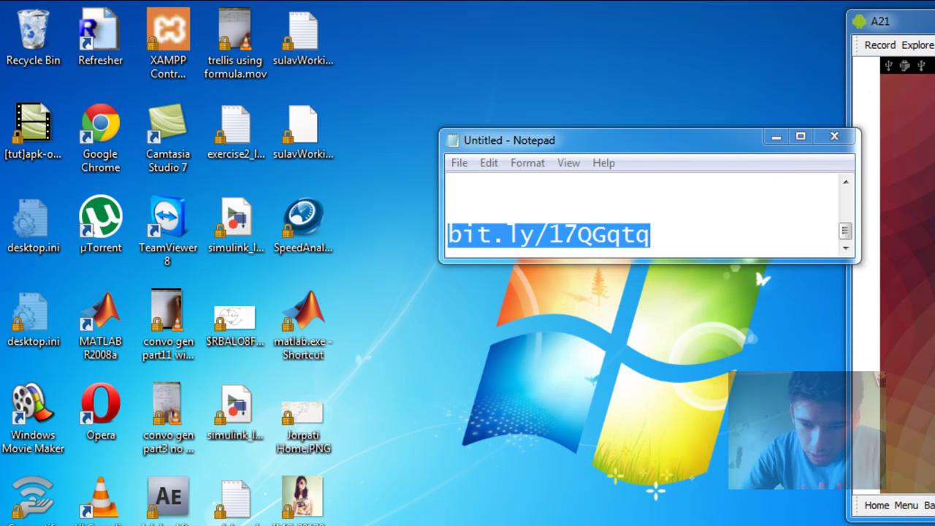
left_click_drag(636, 262, 637, 246)
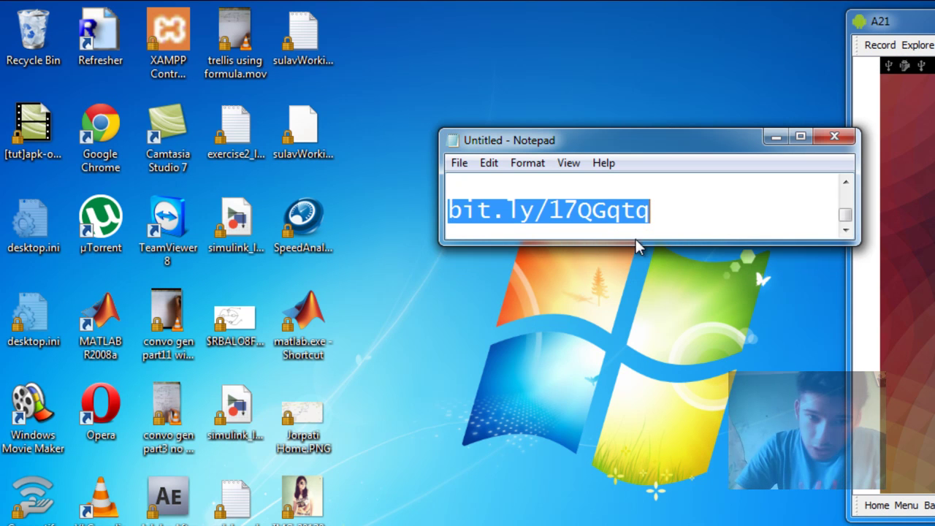
Step: Open the Chrome shortcut's Properties with the cursor at the end of the Target path
left_click(107, 132)
right_click(108, 131)
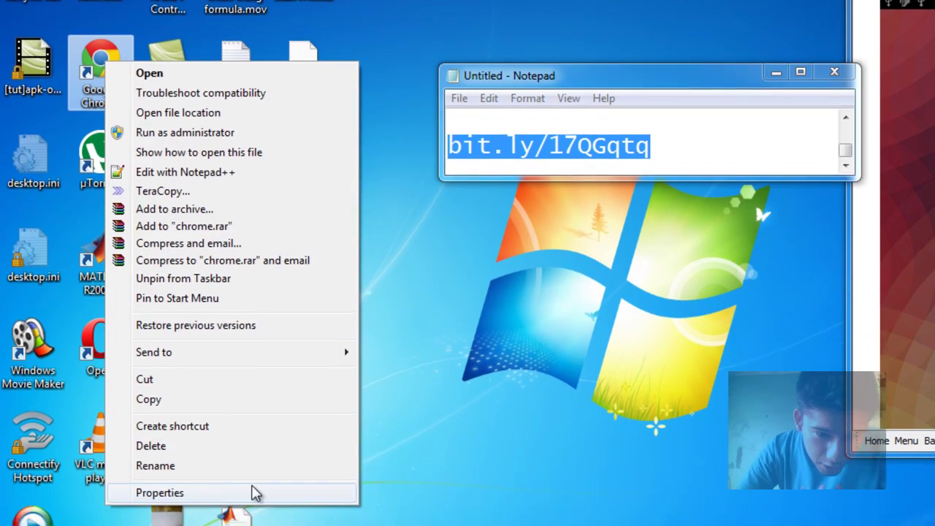
left_click(251, 524)
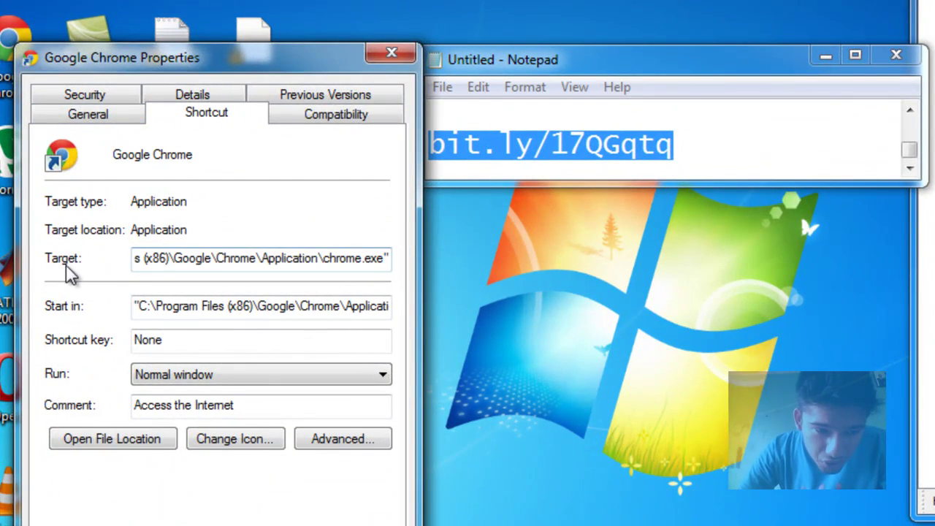
left_click(334, 258)
key("End")
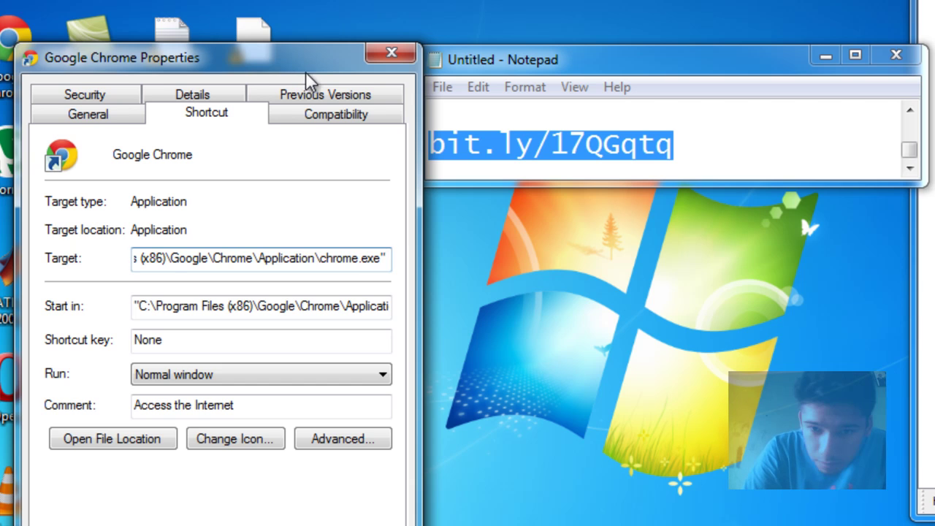
Step: Copy the --enable-easy-off-store-extension-install flag from the Notepad note
left_click_drag(309, 80, 194, 62)
left_click_drag(909, 151, 910, 141)
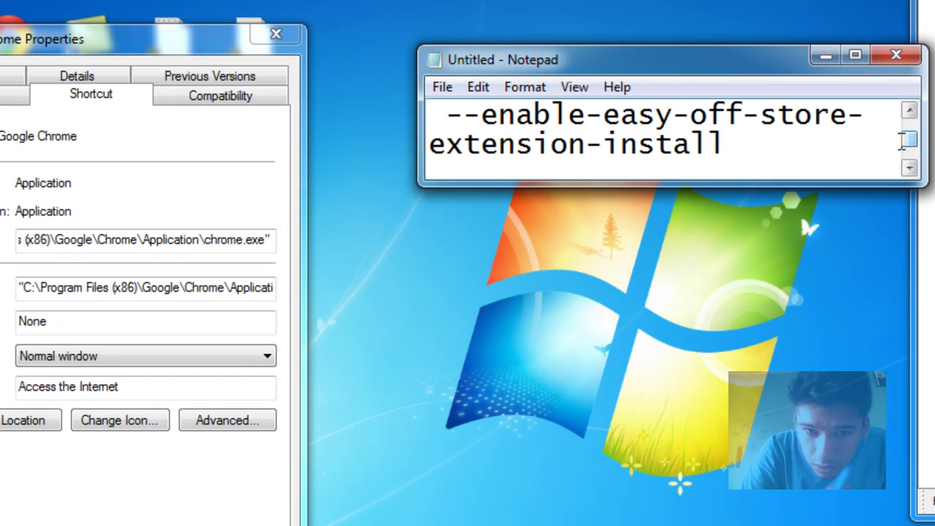
left_click_drag(735, 146, 415, 102)
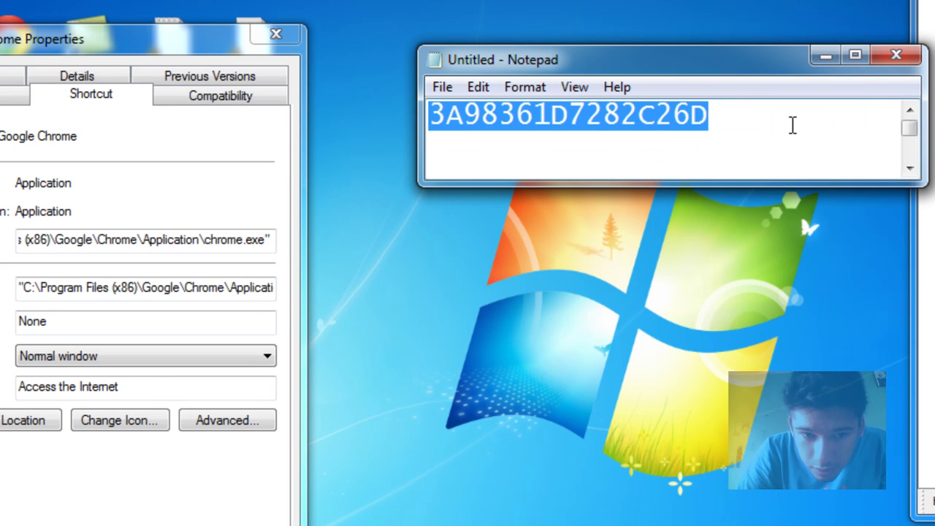
key("BackSpace")
key("Down")
key("Down")
key("Down")
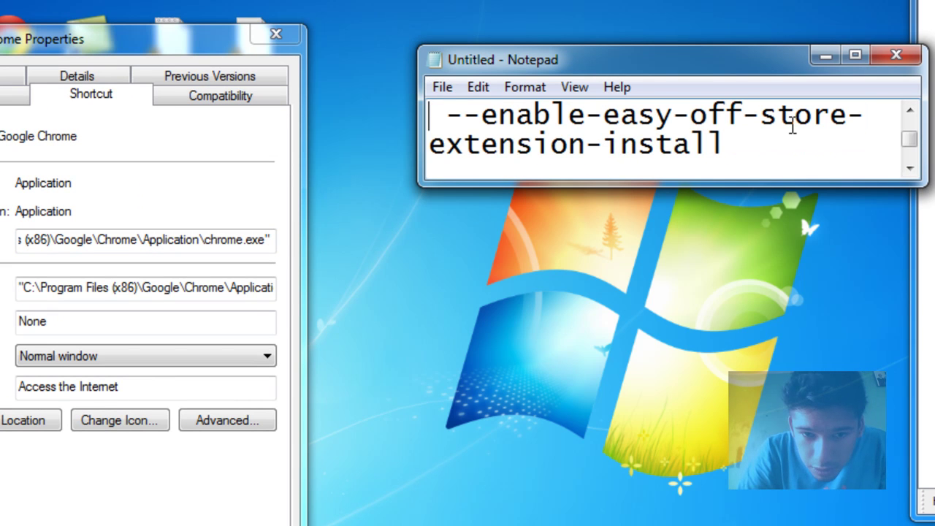
key("shift+Down")
key("shift+End")
key("ctrl+c")
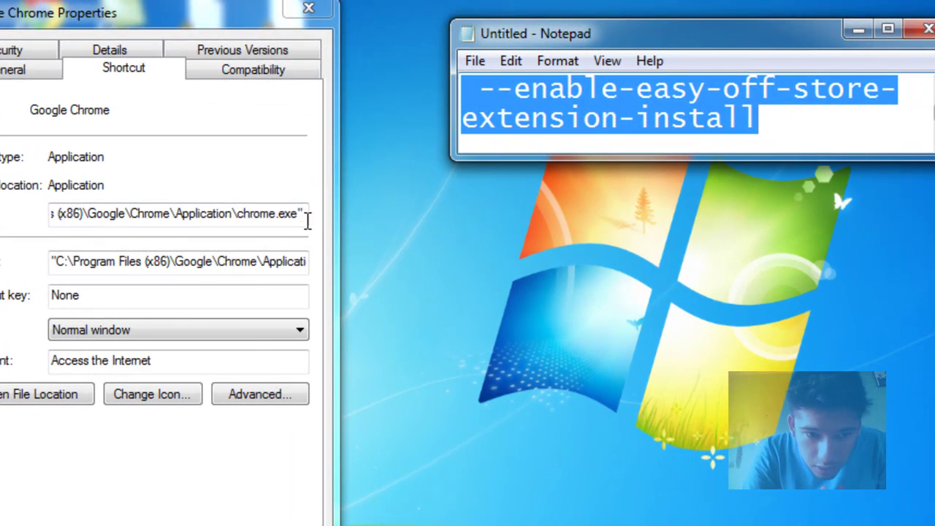
Step: Append the flag to the shortcut's Target after chrome.exe and apply the change
left_click(306, 214)
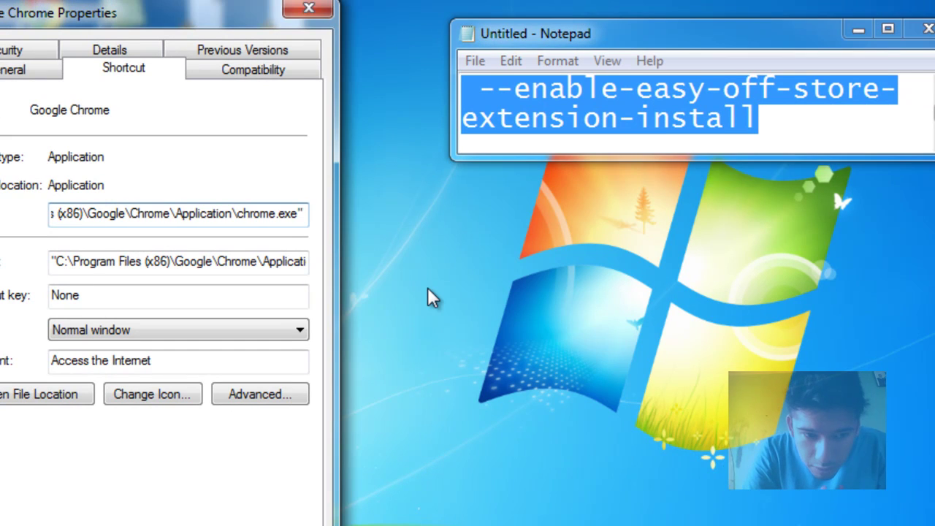
key("ctrl+v")
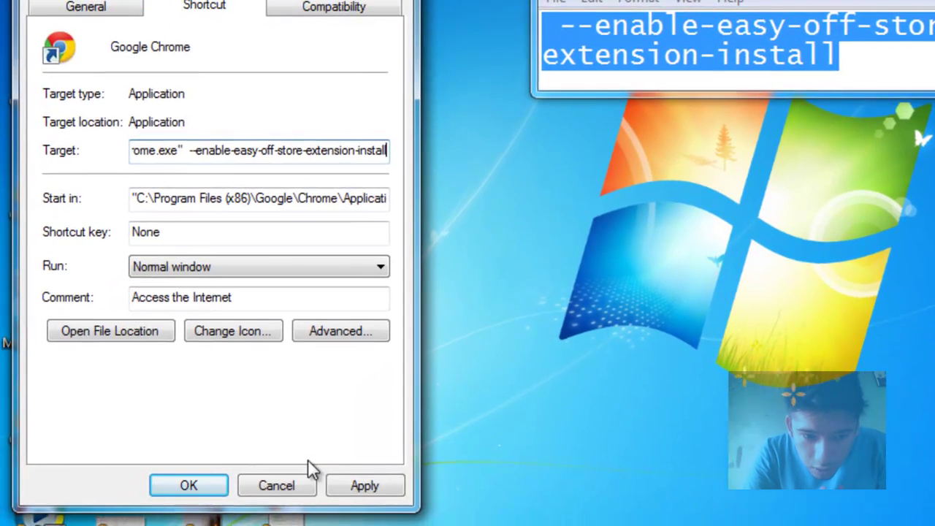
left_click(386, 494)
left_click(187, 488)
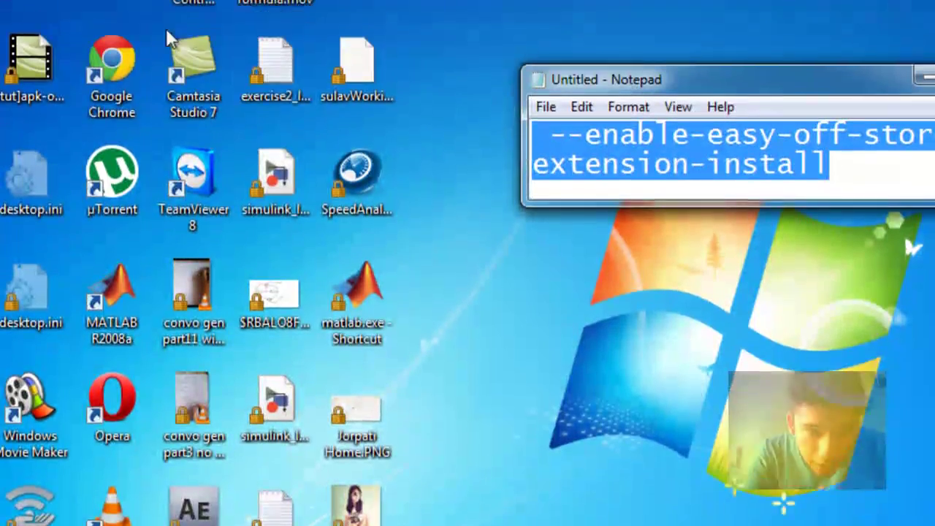
Step: Relaunch Chrome from the updated shortcut and paste bit.ly/17QGqtq into the address bar
left_click(129, 48)
double_click(128, 126)
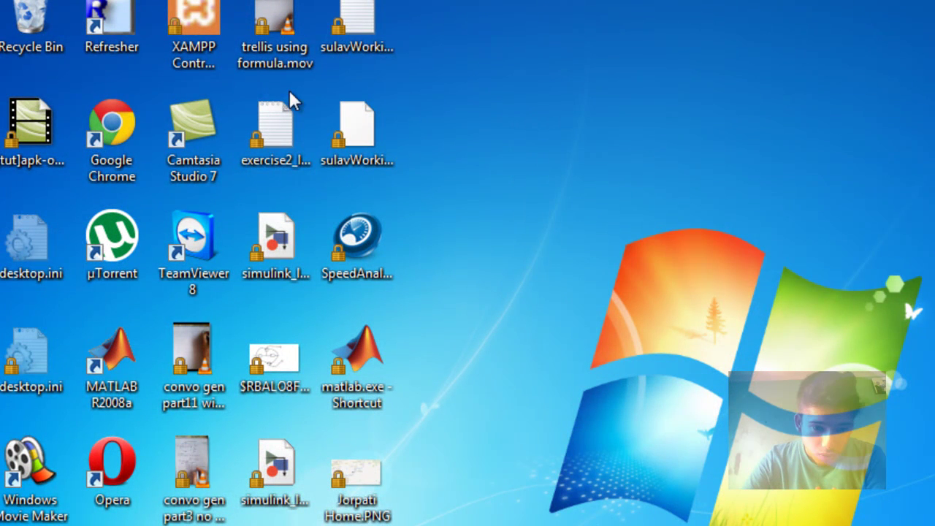
double_click(117, 131)
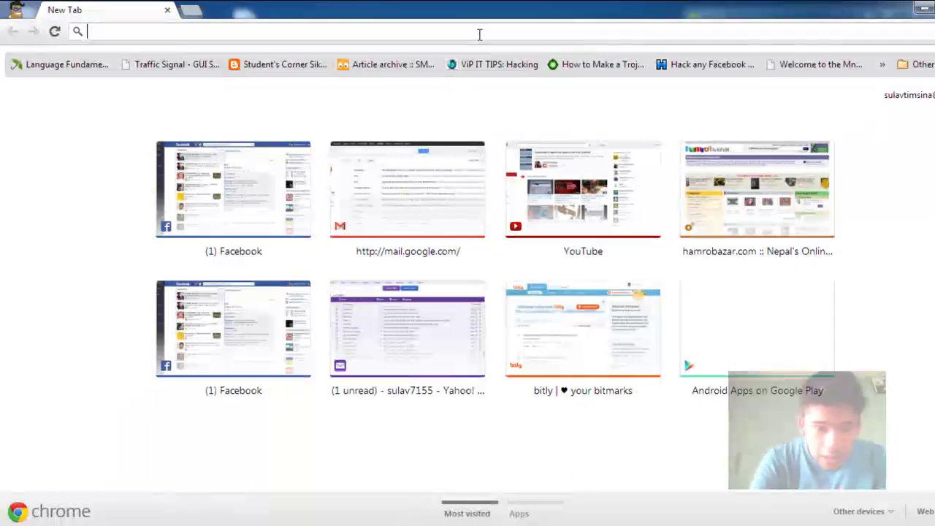
type("bit.ly/17QGqtq")
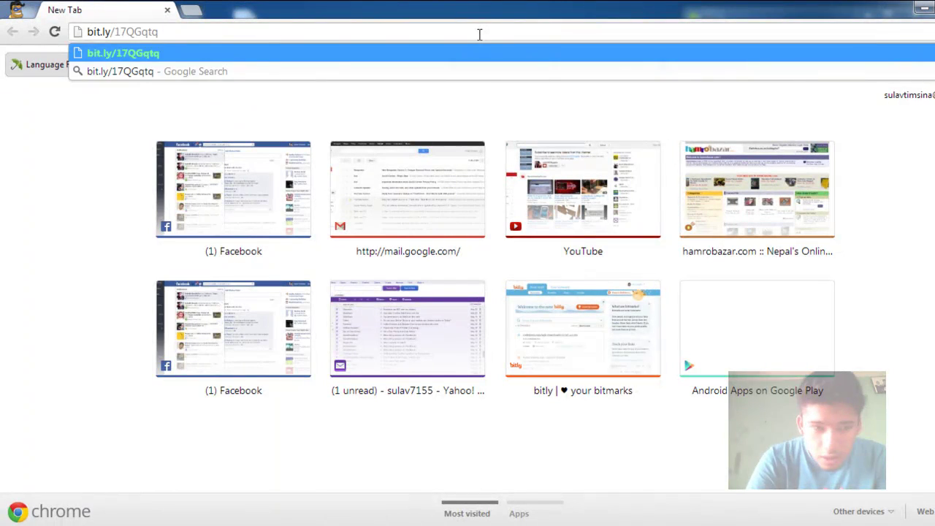
Step: Load bit.ly/17QGqtq, allow the extension download, and add APK Downloader to Chrome
key("Return")
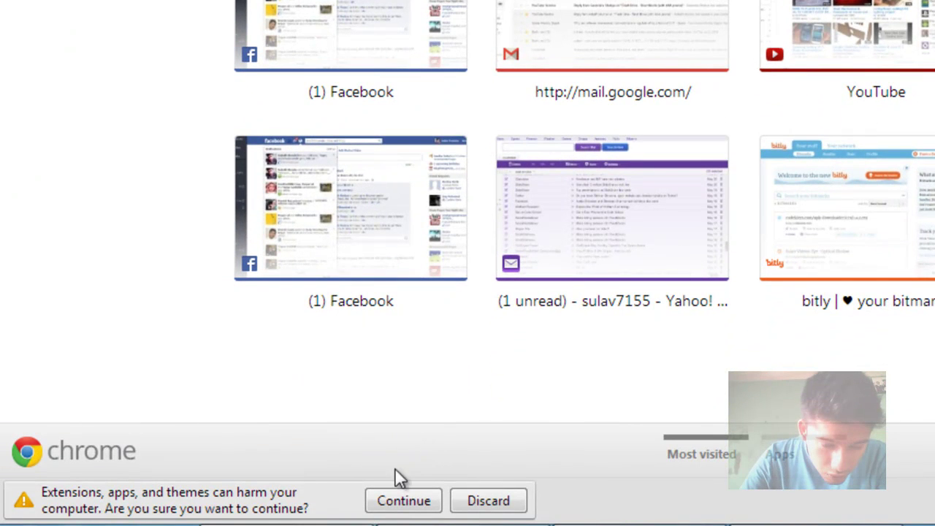
left_click(403, 501)
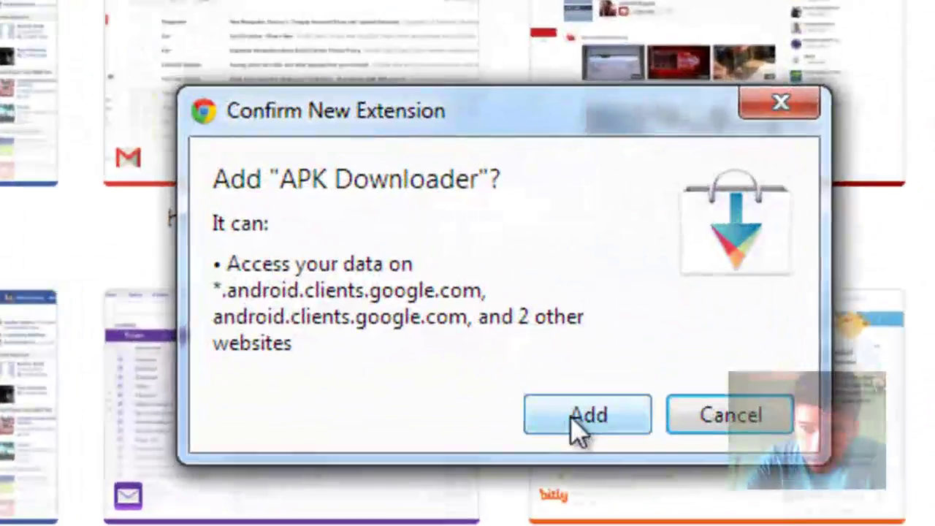
left_click(574, 418)
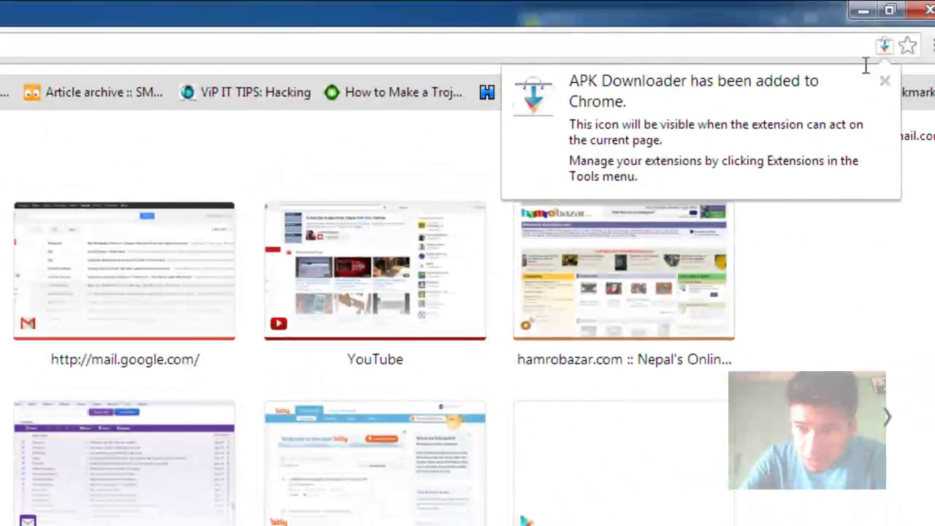
left_click(887, 47)
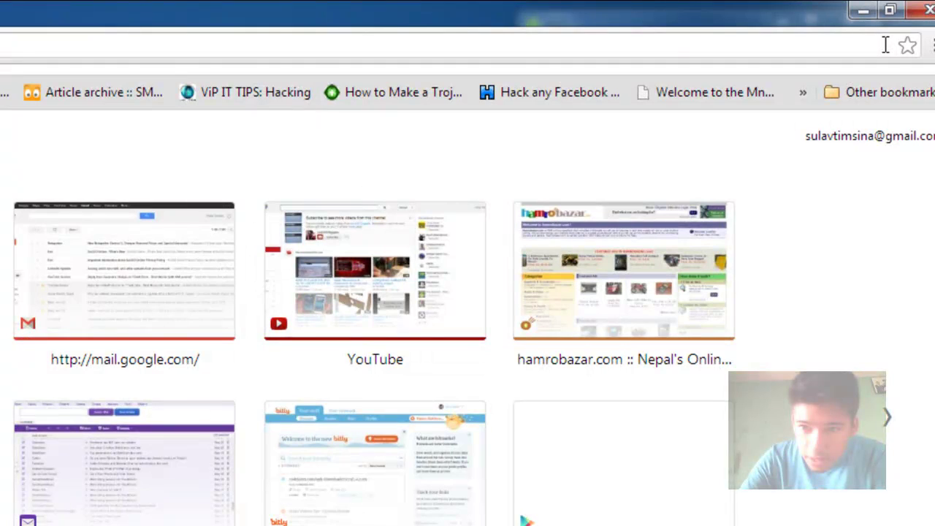
Step: Reach APK Downloader's Options page via Settings > Extensions and select its Email field
left_click(933, 45)
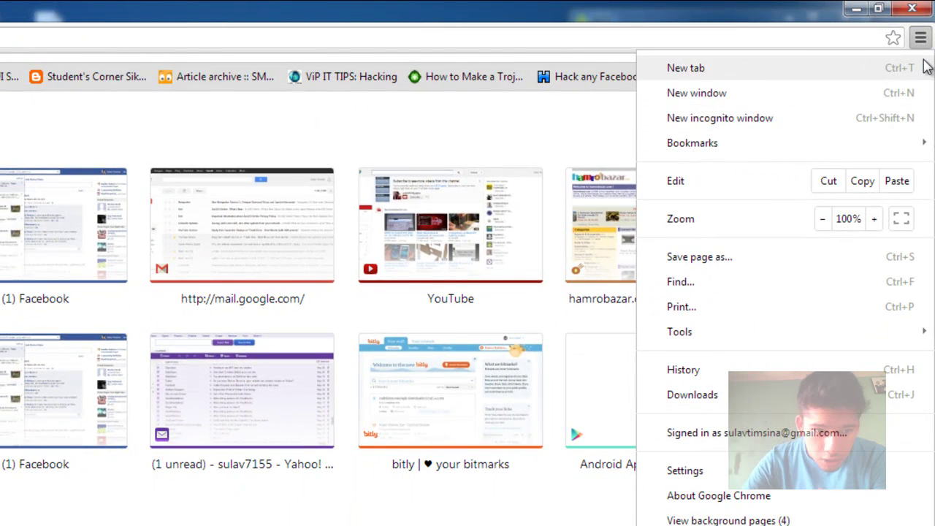
left_click(683, 471)
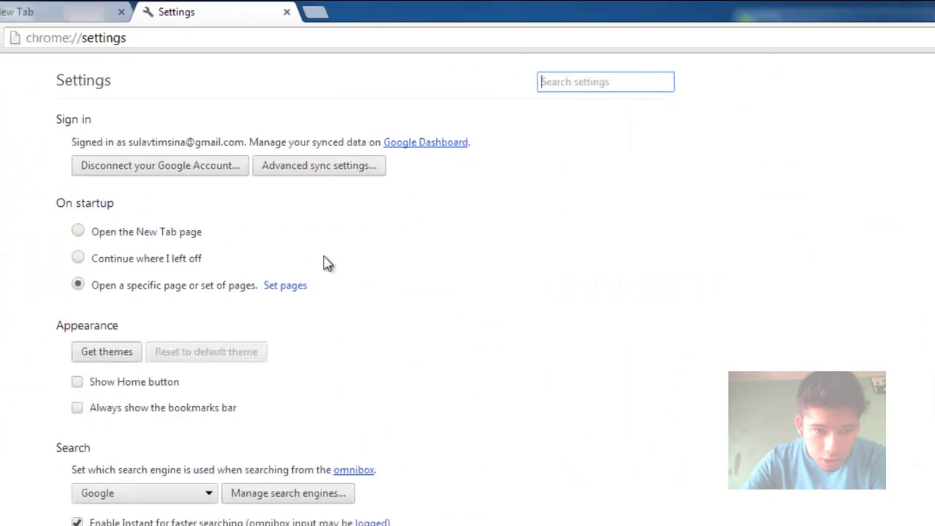
left_click(27, 141)
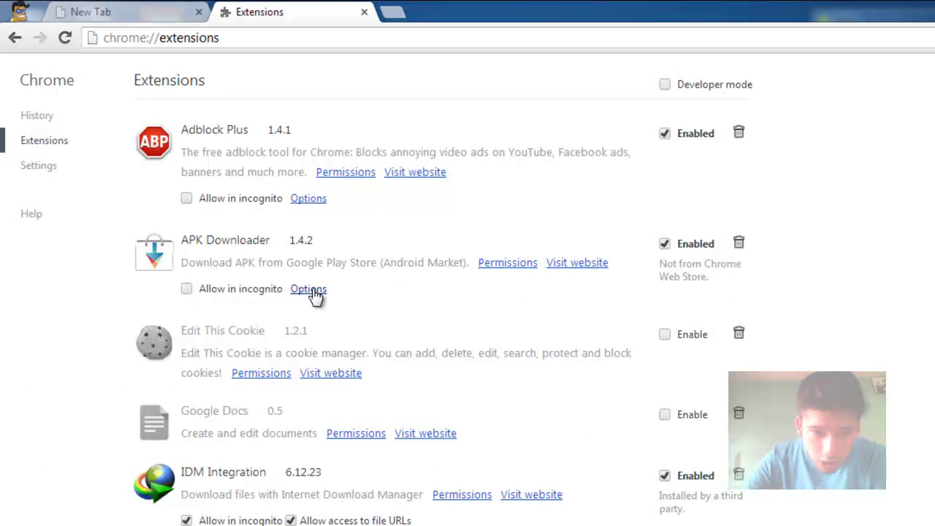
left_click(314, 290)
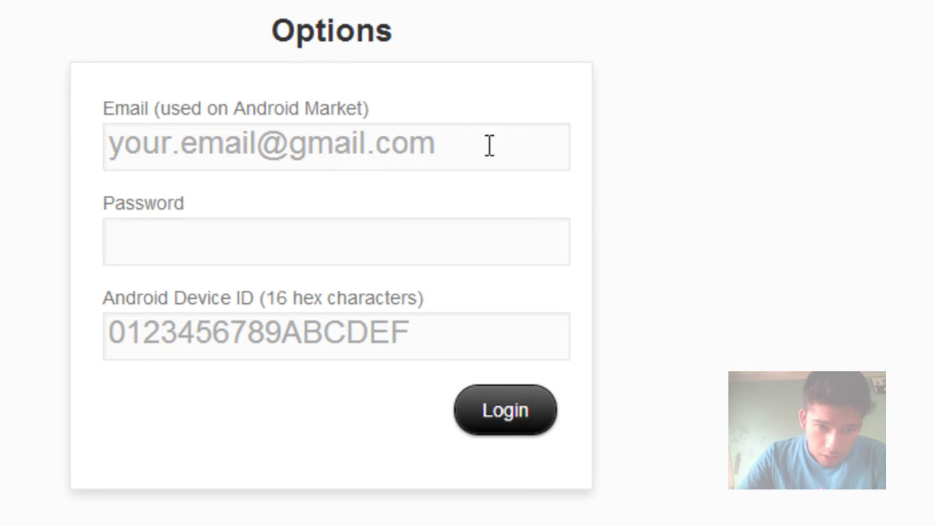
left_click(490, 146)
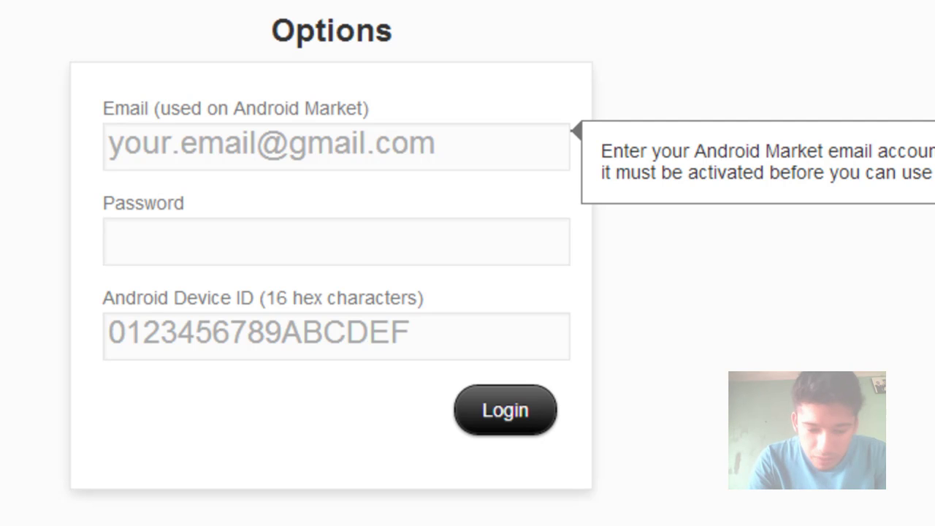
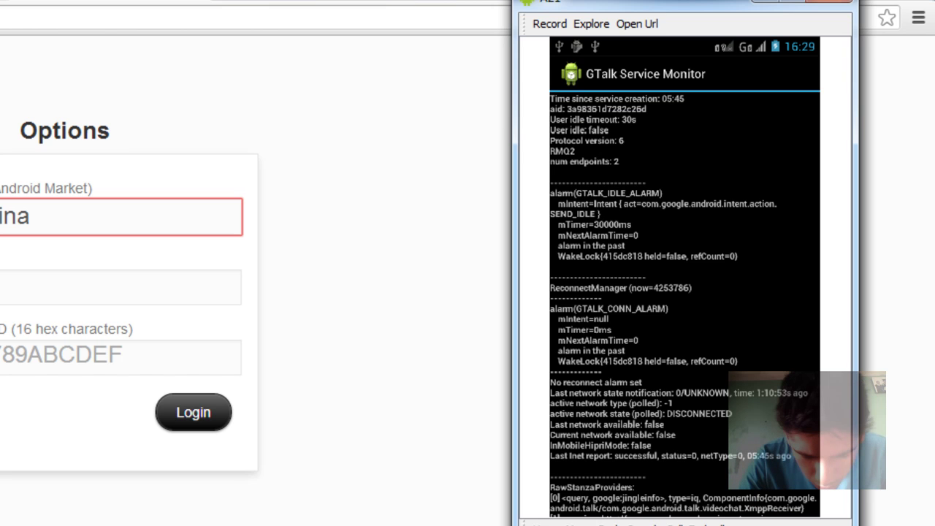
Step: Type the first part of the Android Market account email into the Email field
scroll(685, 278, "down", 3)
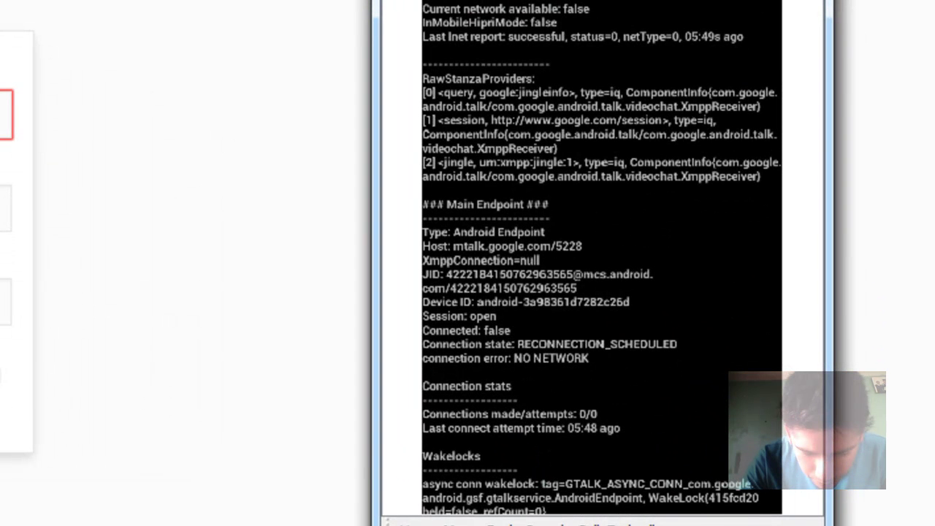
scroll(602, 256, "down", 5)
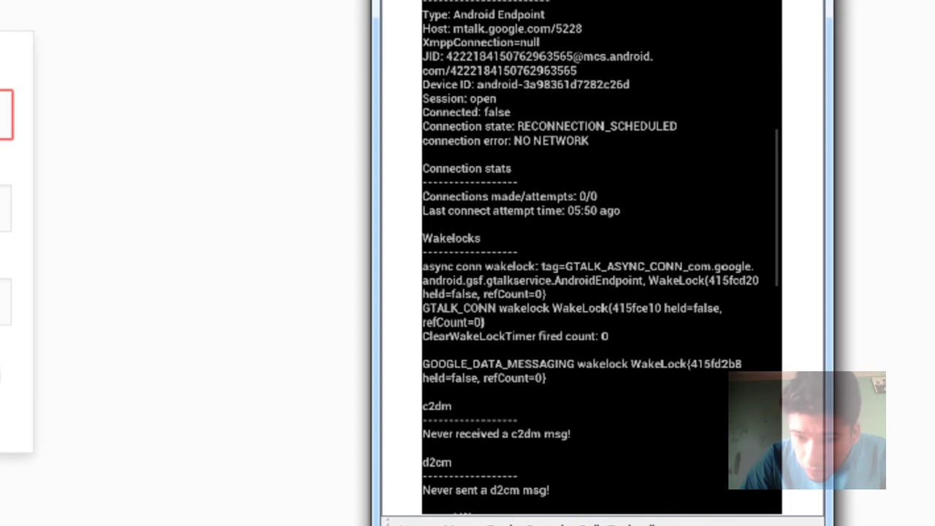
scroll(601, 256, "down", 4)
scroll(601, 256, "down", 3)
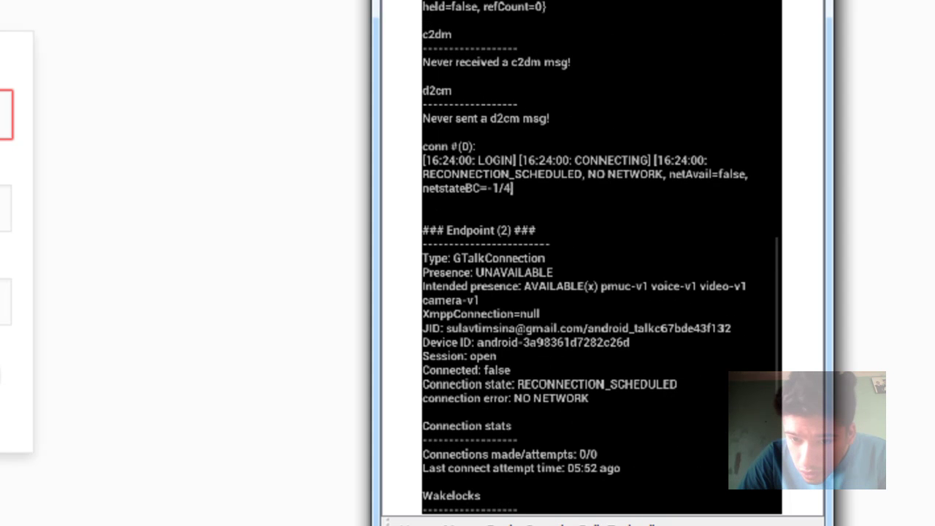
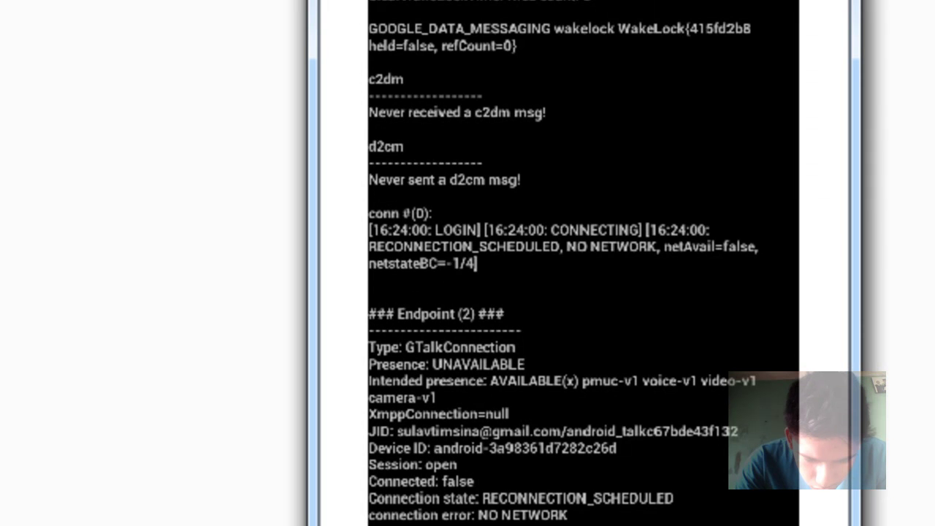
scroll(583, 263, "down", 4)
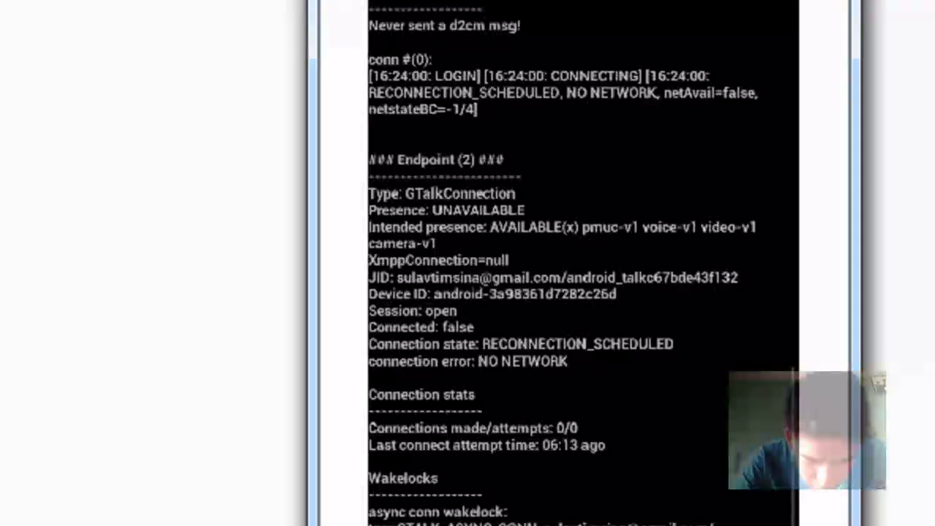
scroll(583, 263, "down", 5)
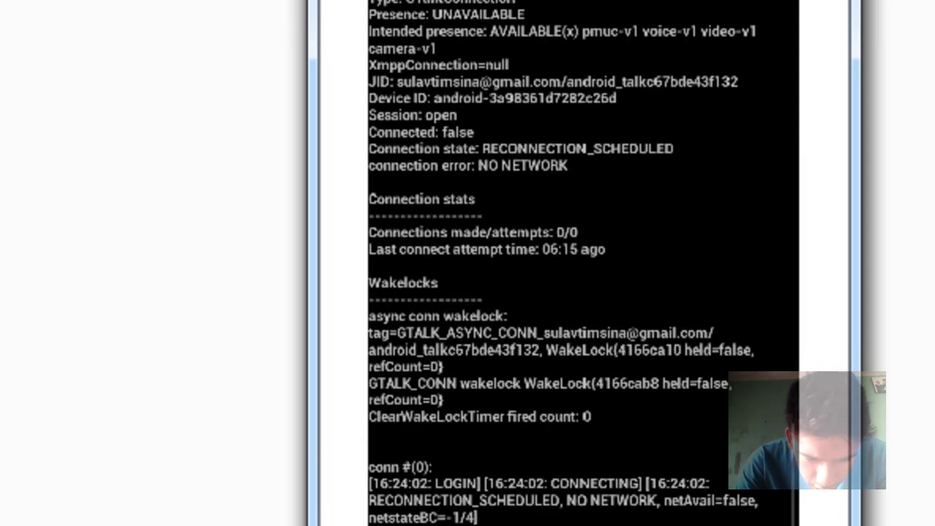
scroll(583, 263, "down", 3)
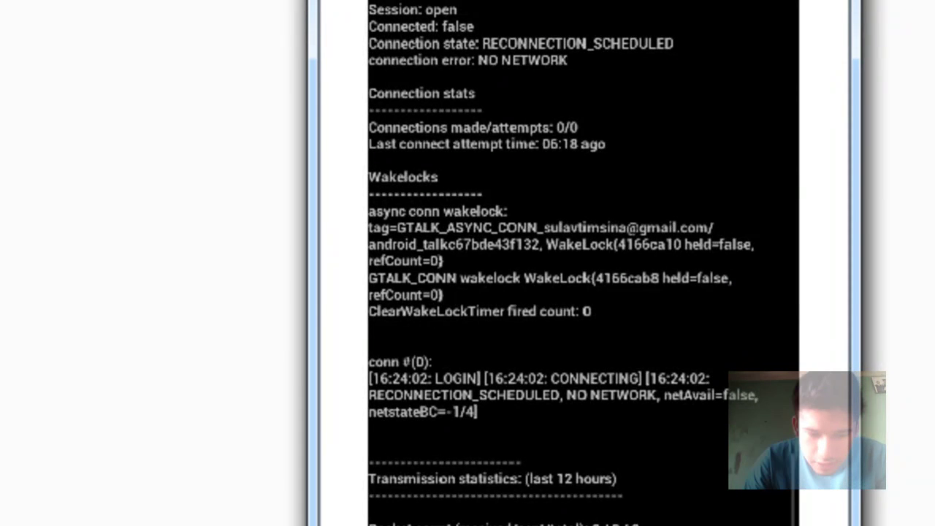
scroll(583, 263, "up", 2)
scroll(595, 343, "up", 4)
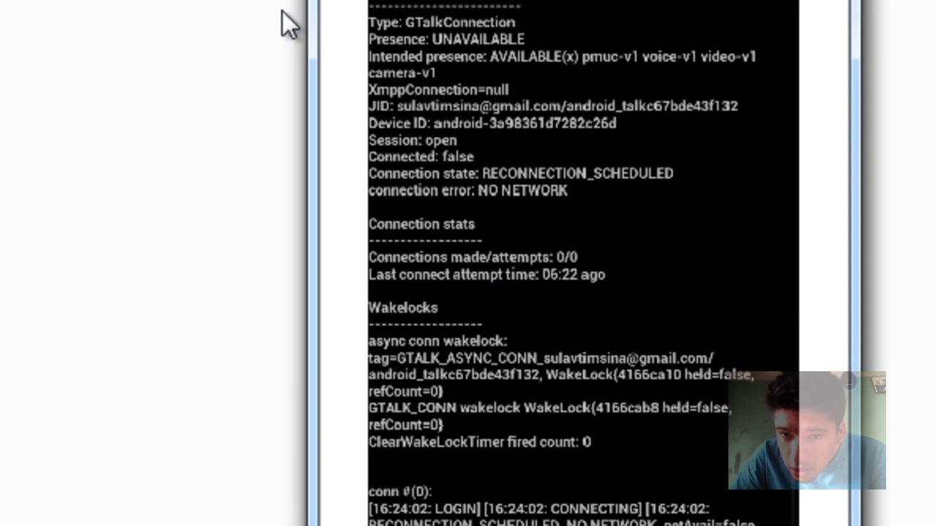
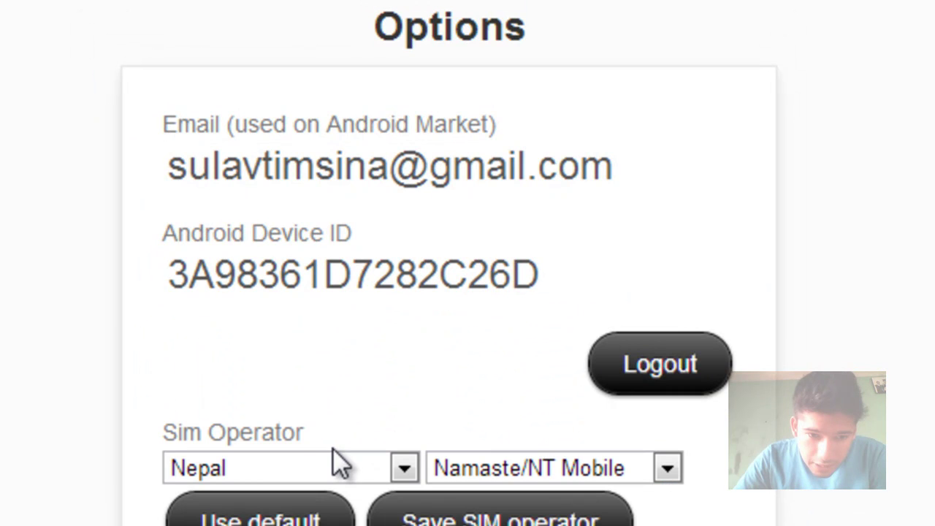
Step: Save the SIM operator as Nepal with Namaste/NT Mobile and dismiss the confirmation
left_click(393, 473)
left_click(384, 467)
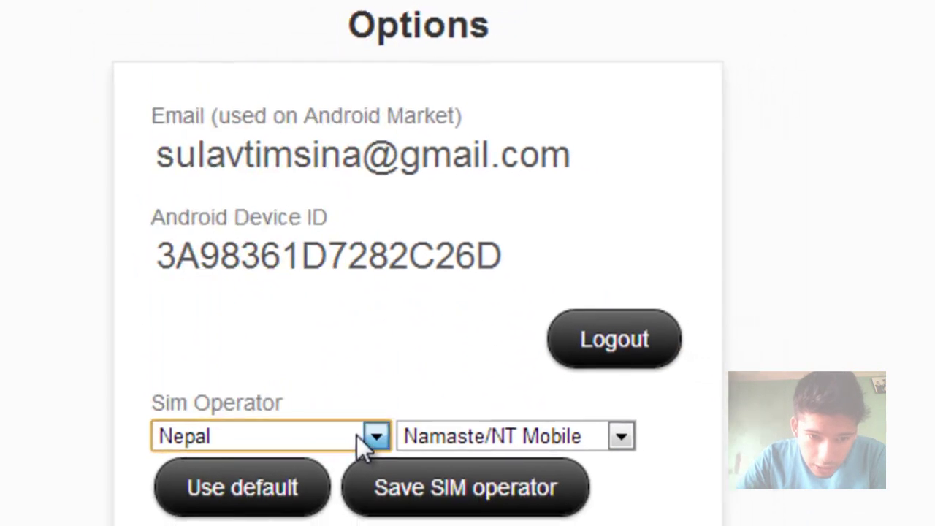
left_click(487, 431)
left_click(487, 431)
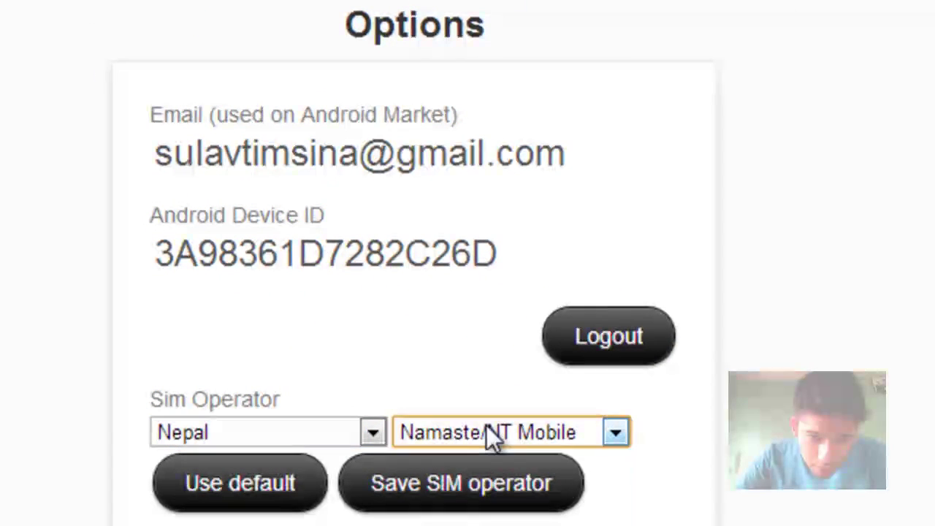
left_click(478, 488)
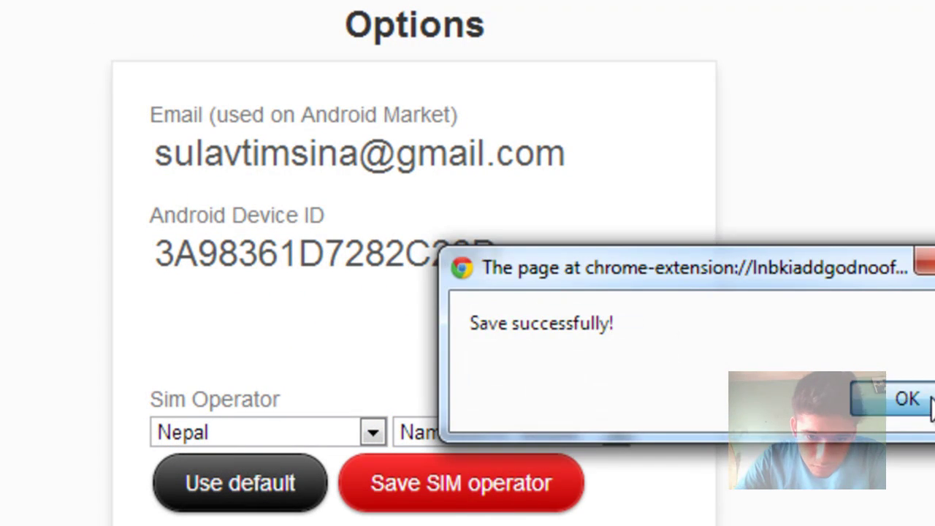
left_click(905, 398)
Step: From the Extensions tab, enter 'play' in the address bar to load play.google.com
left_click(350, 13)
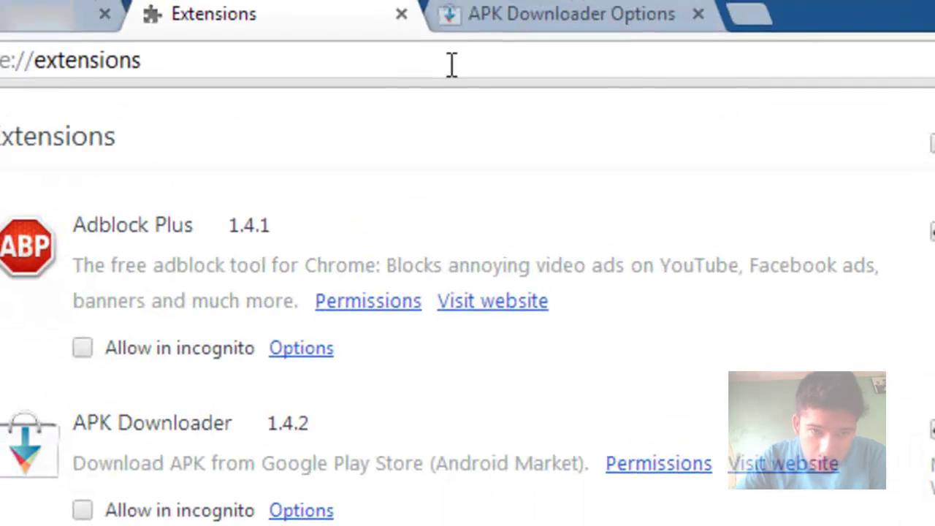
left_click(523, 71)
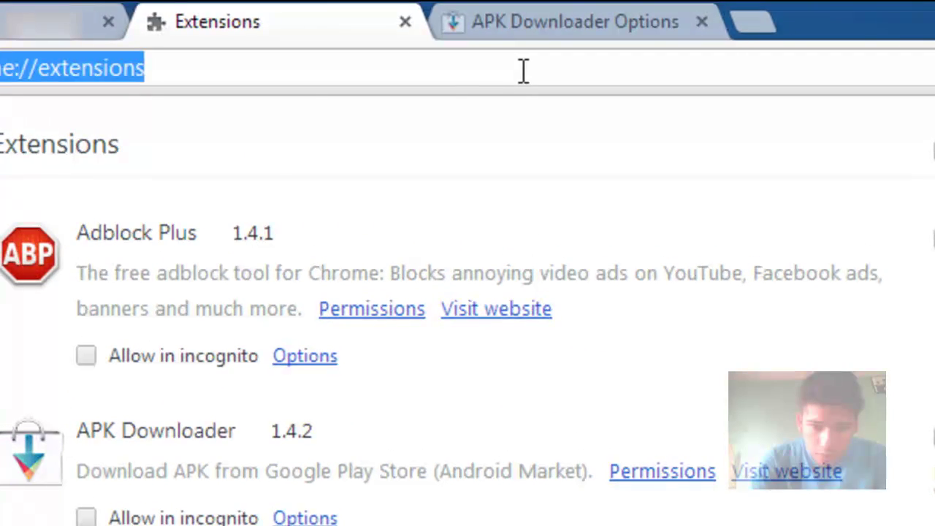
type("play.google.com")
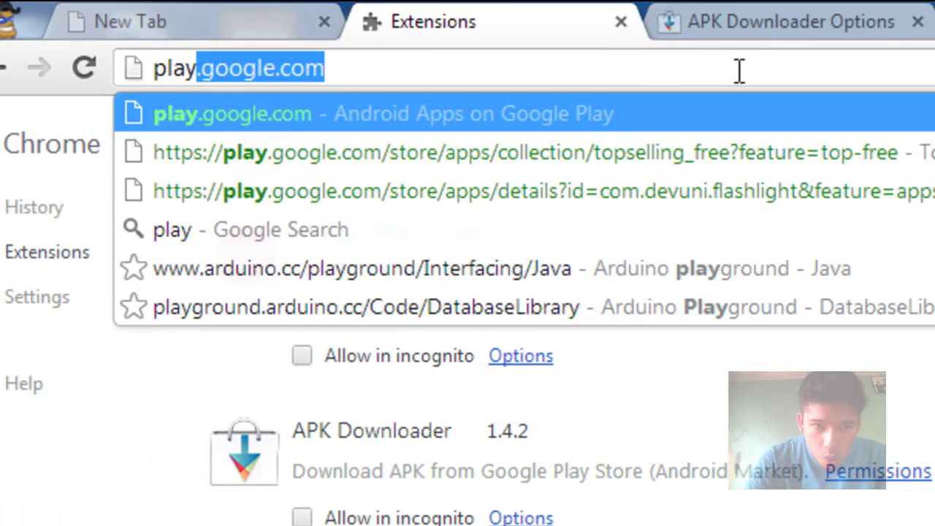
key("Return")
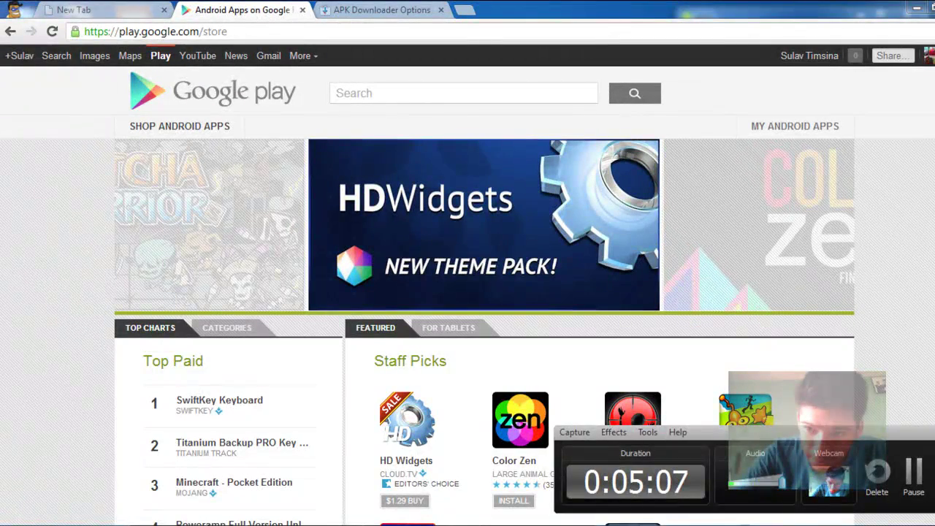
Step: Open the Top Free apps list from the Play home page and locate Tiny Flashlight + LED
scroll(468, 285, "down", 5)
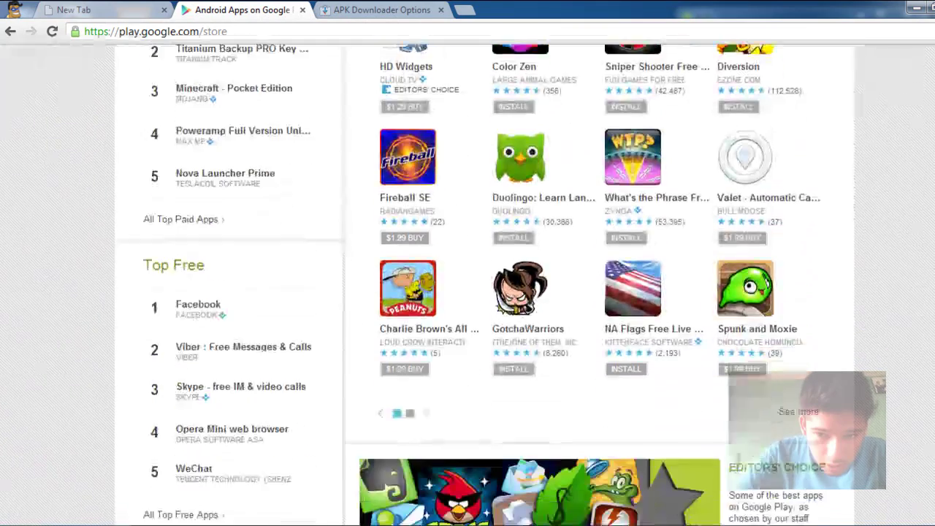
scroll(468, 285, "down", 2)
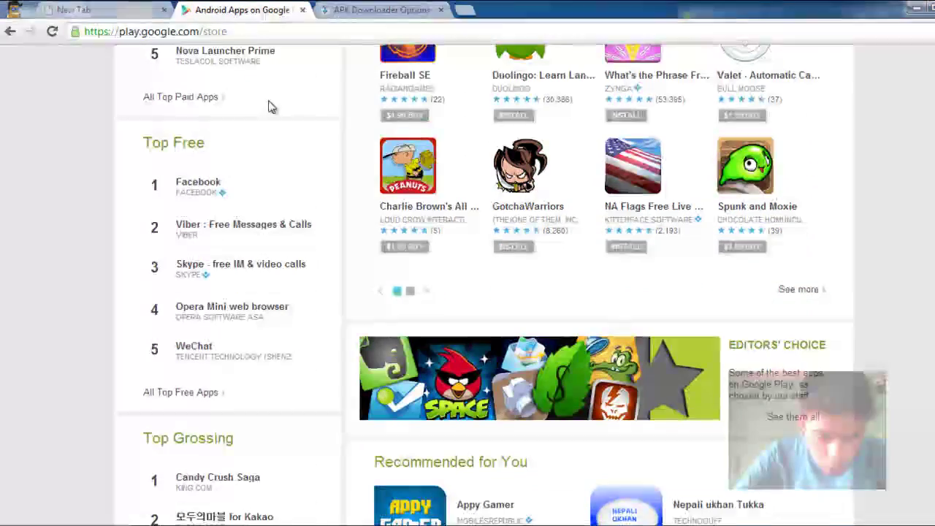
left_click(193, 148)
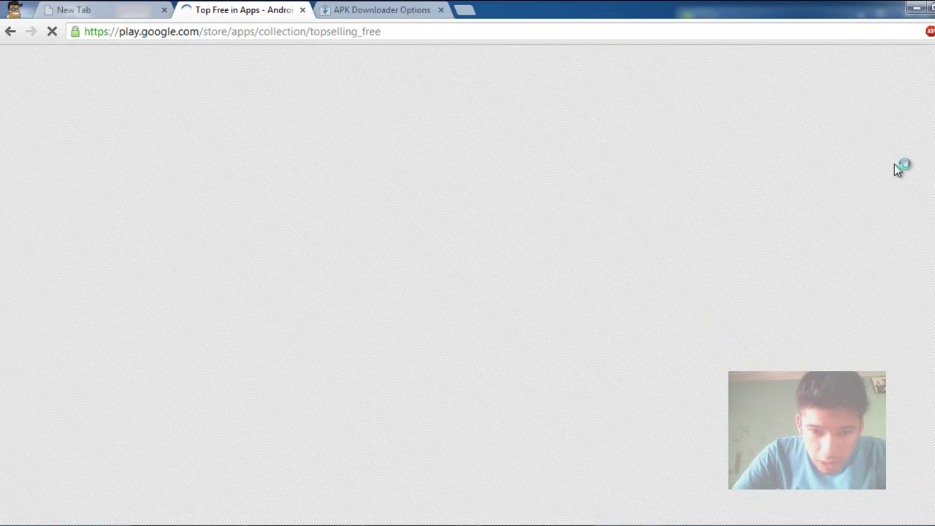
scroll(897, 169, "down", 1)
scroll(902, 167, "down", 6)
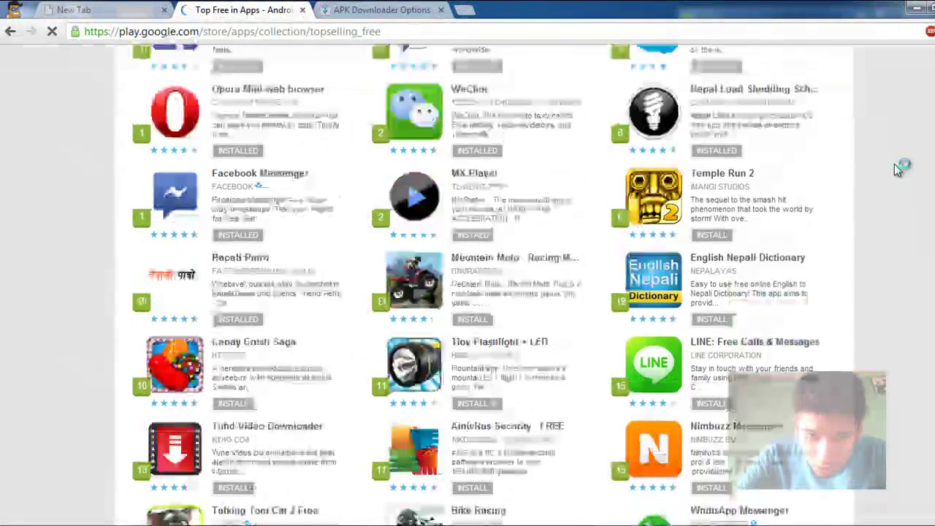
scroll(526, 205, "up", 2)
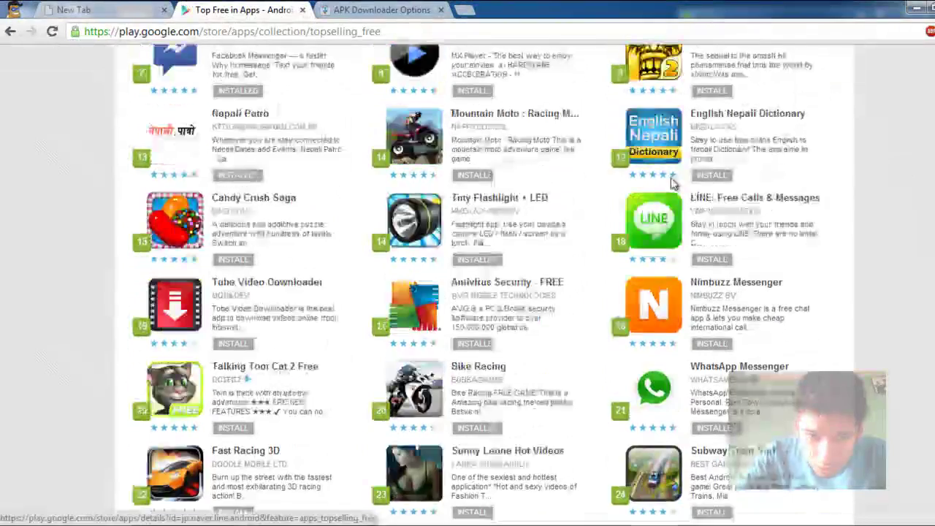
Step: Open the Tiny Flashlight + LED page and download its APK with APK Downloader
left_click(509, 206)
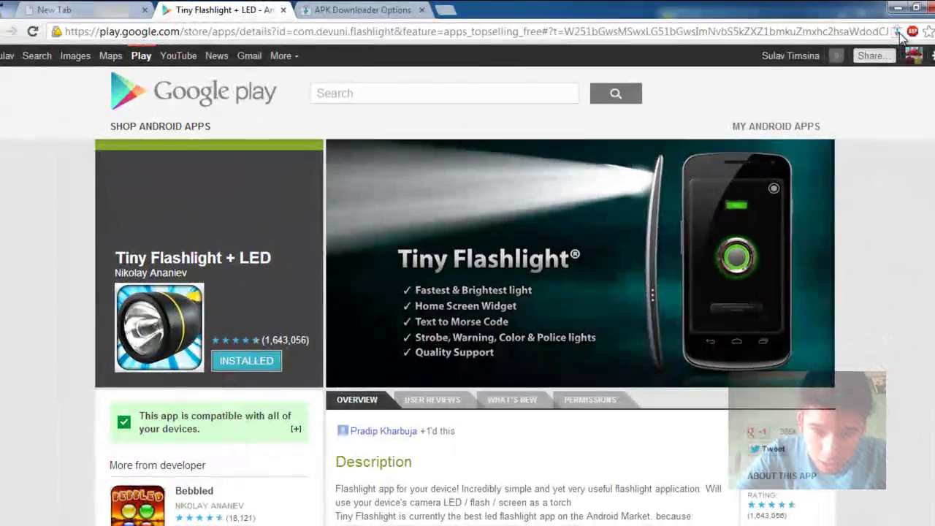
left_click(898, 32)
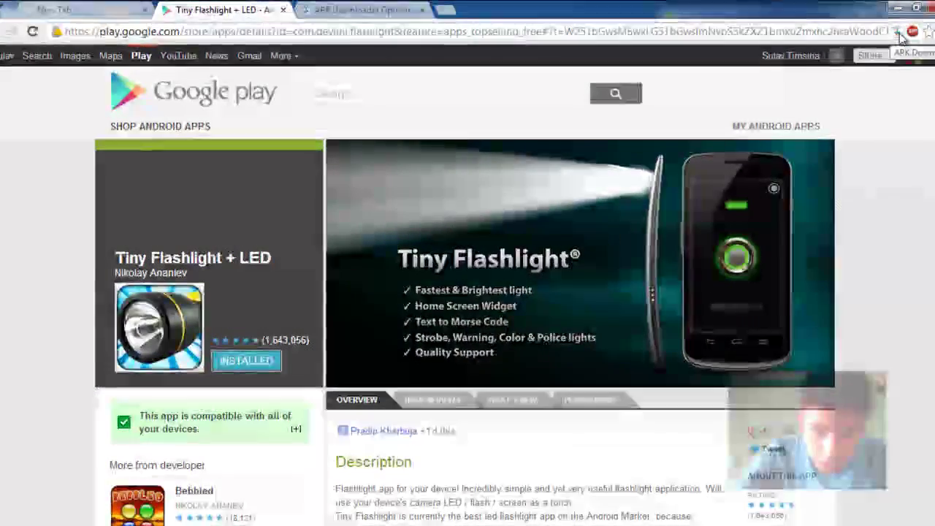